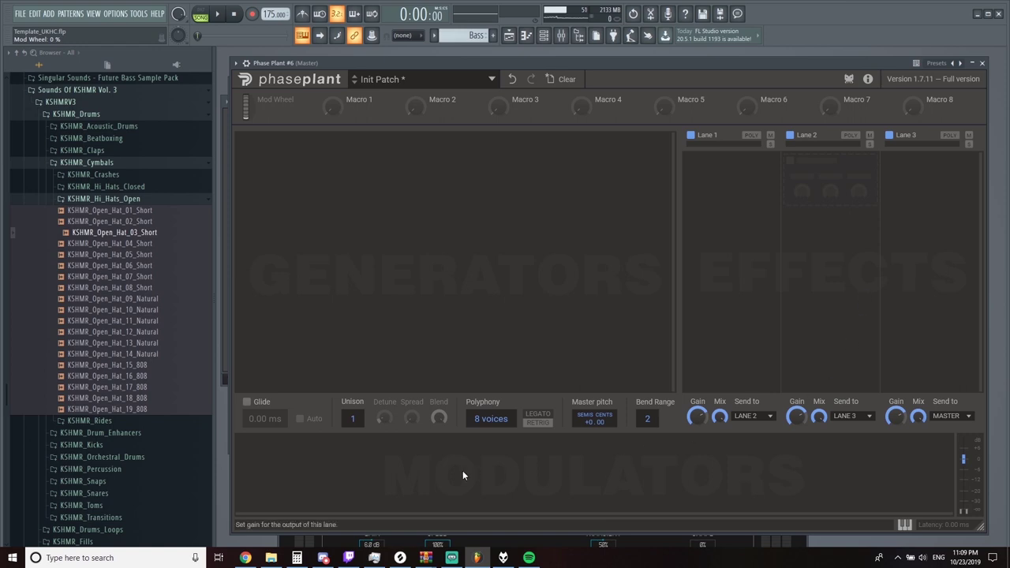
# Add an Analog saw oscillator to Phase Plant's generators.
pyautogui.click(323, 169)
pyautogui.click(530, 241)
pyautogui.click(377, 177)
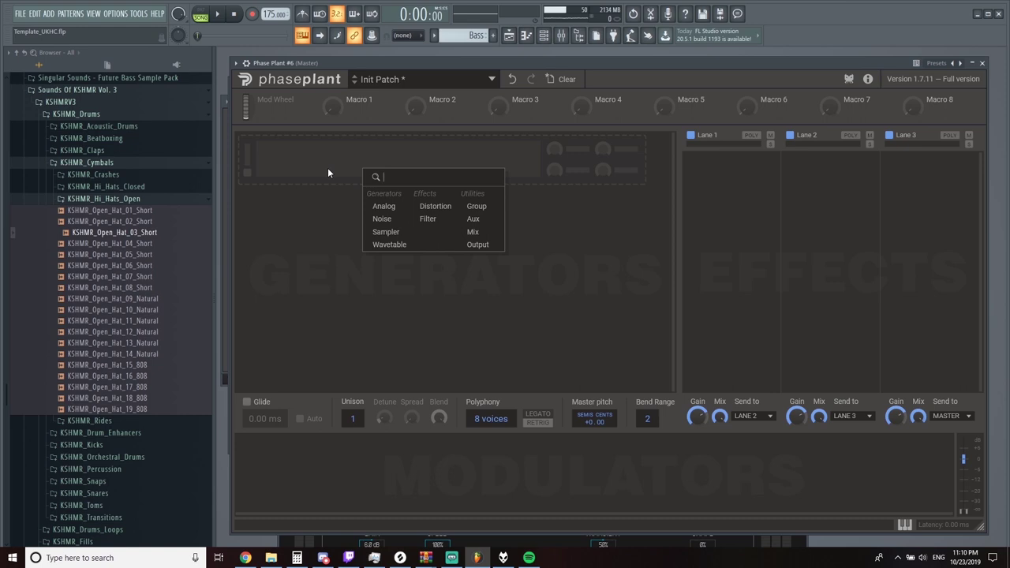
pyautogui.click(313, 187)
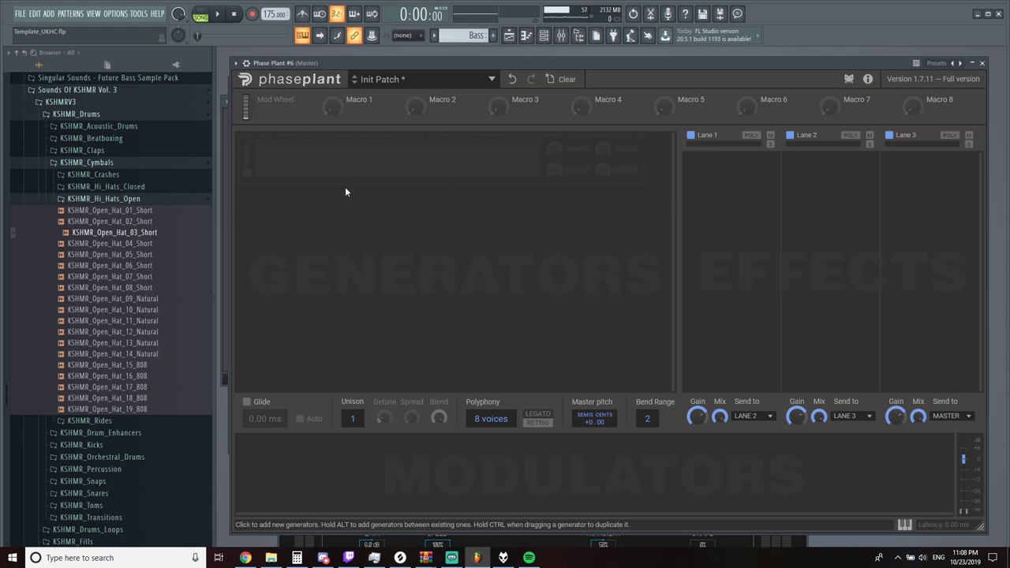
pyautogui.click(345, 190)
pyautogui.click(360, 213)
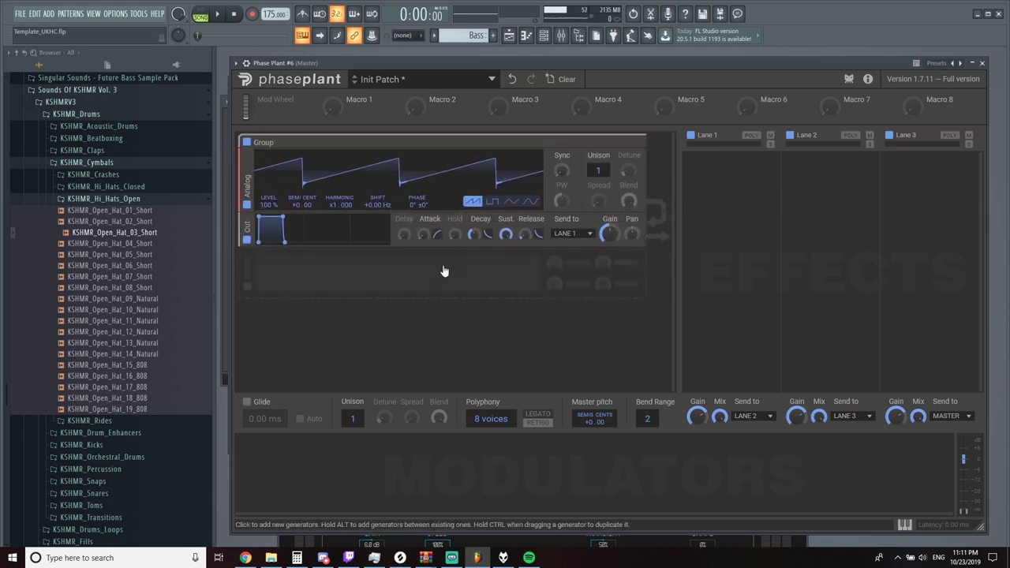
pyautogui.moveTo(476, 65); pyautogui.dragTo(538, 72)
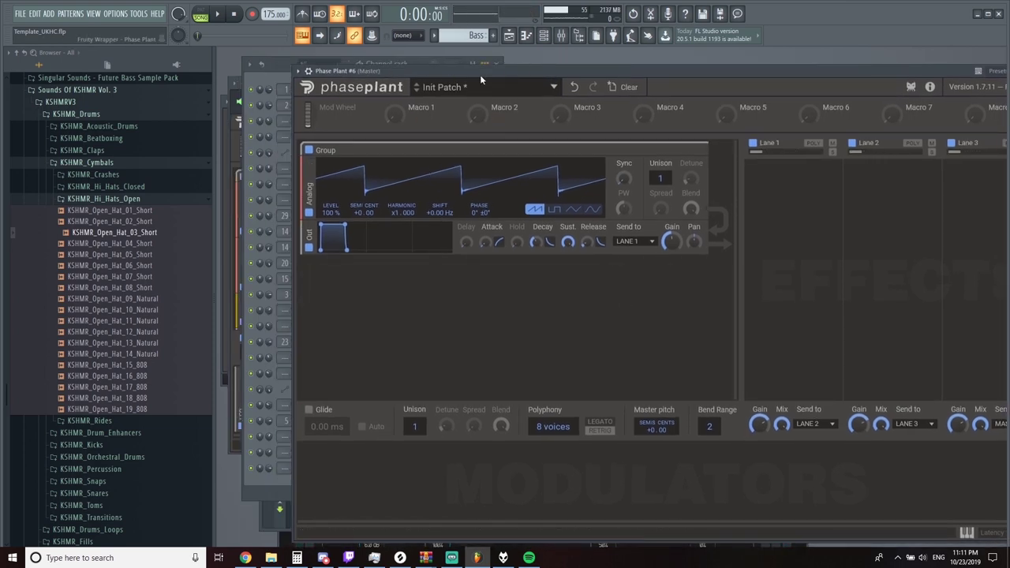
pyautogui.moveTo(480, 73); pyautogui.dragTo(441, 64)
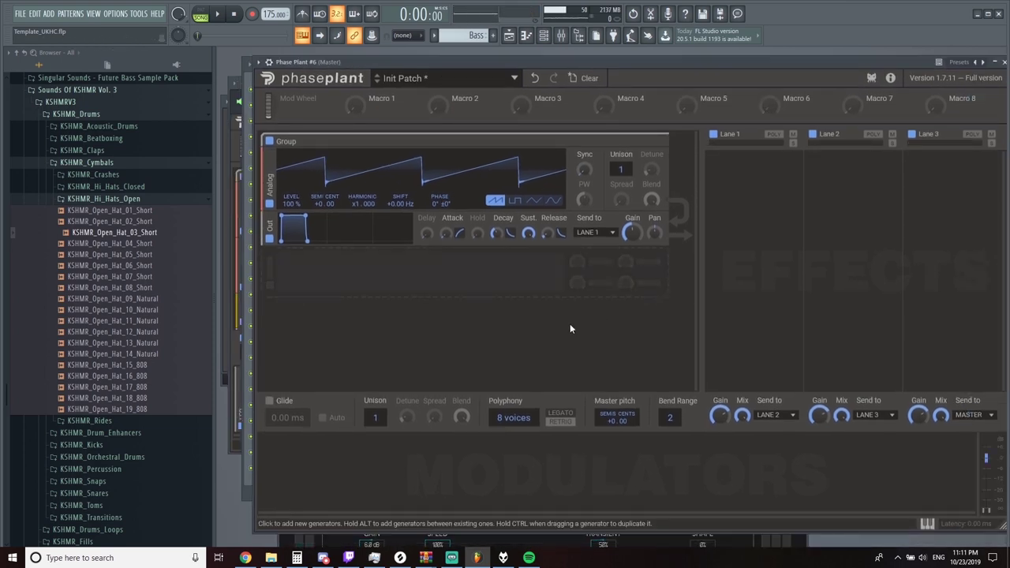
# Add an LFO modulator and assign it to the oscillator's Shift.
pyautogui.click(419, 480)
pyautogui.click(360, 473)
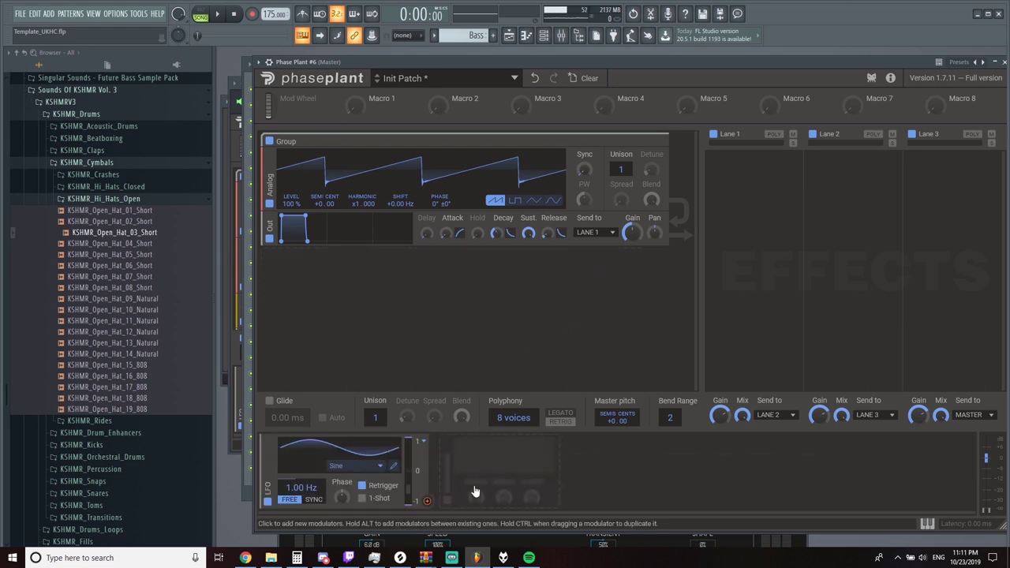
pyautogui.click(427, 500)
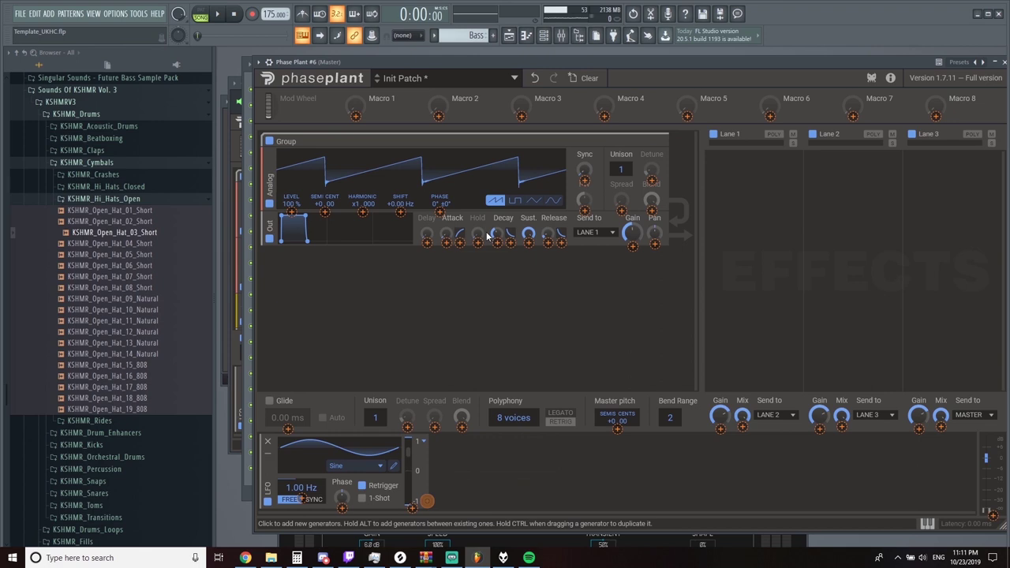
pyautogui.click(401, 213)
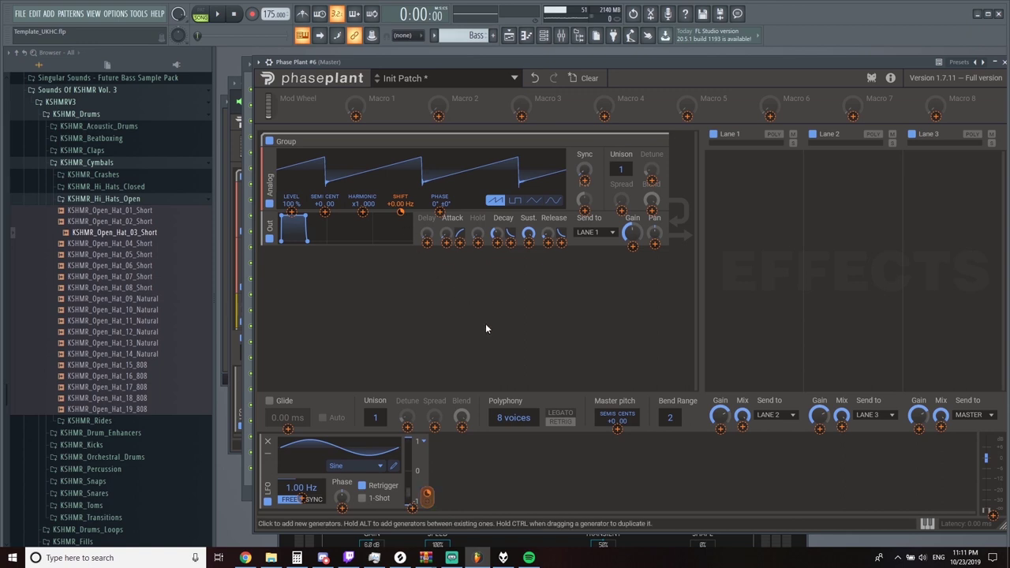
pyautogui.moveTo(420, 61); pyautogui.dragTo(463, 57)
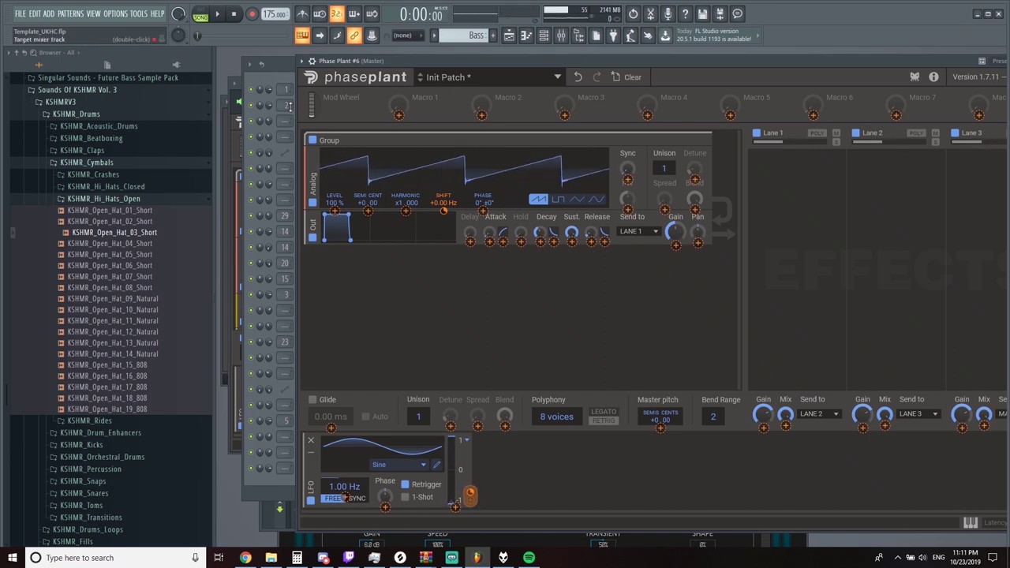
pyautogui.moveTo(332, 61); pyautogui.dragTo(292, 60)
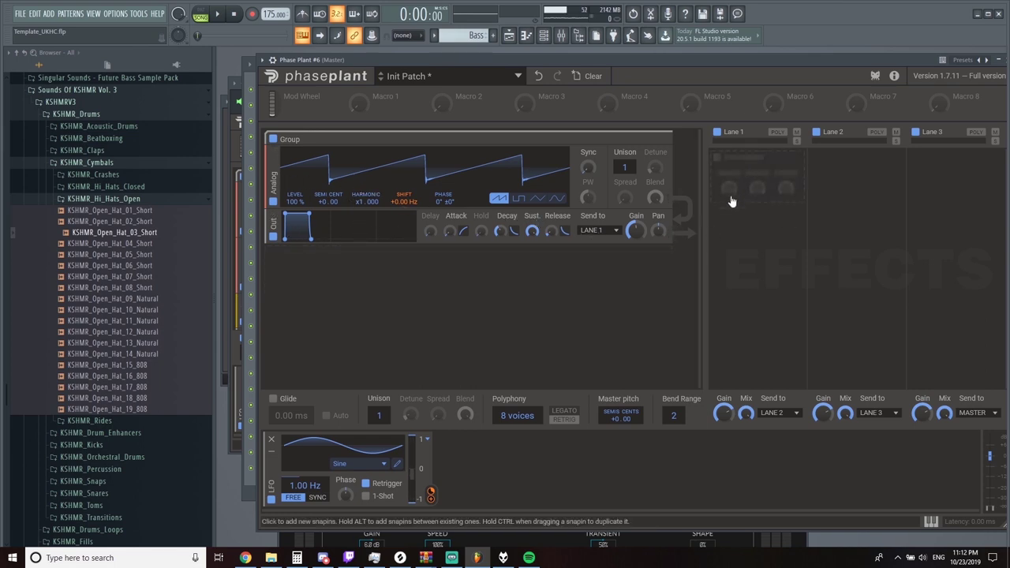
# Put a Reverb on Lane 1 and play a test note with the Z key.
pyautogui.click(732, 198)
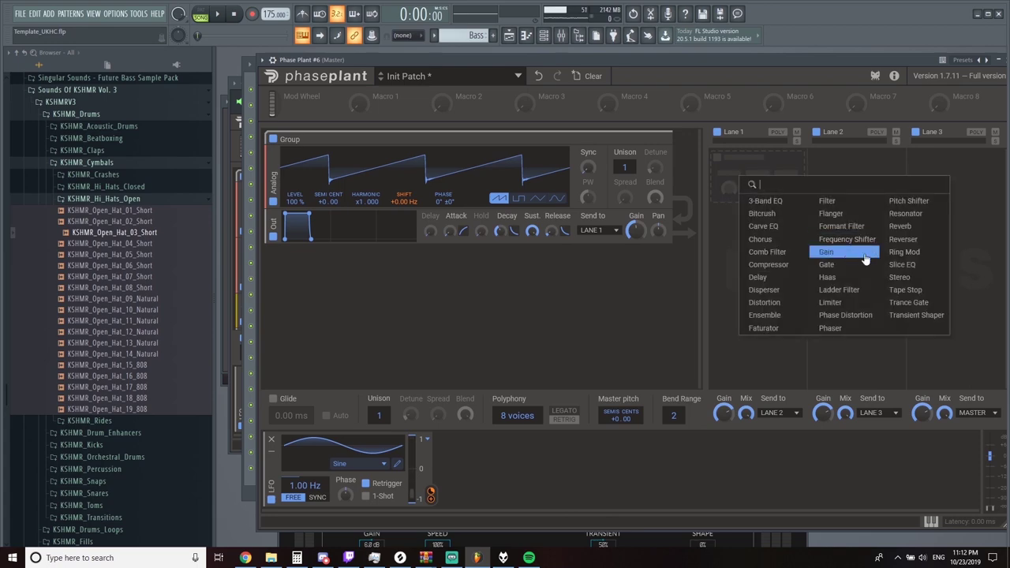
pyautogui.click(902, 228)
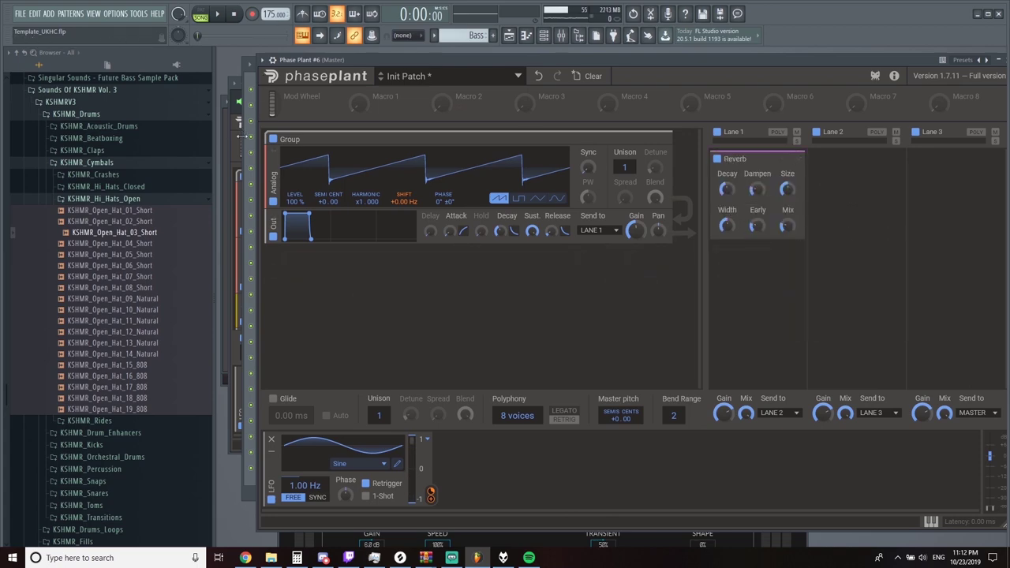
pyautogui.press('z')
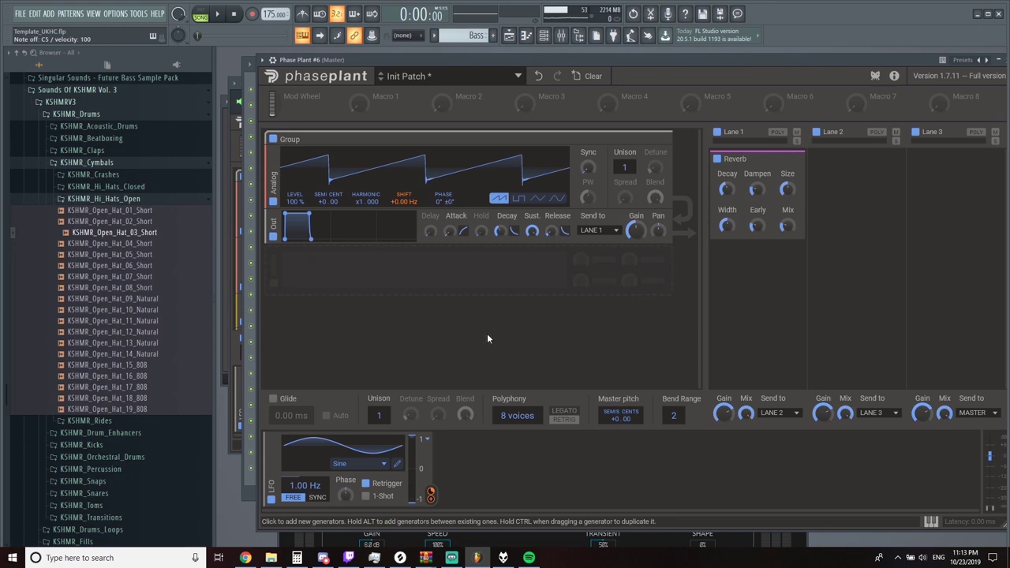
pyautogui.moveTo(558, 59); pyautogui.dragTo(530, 63)
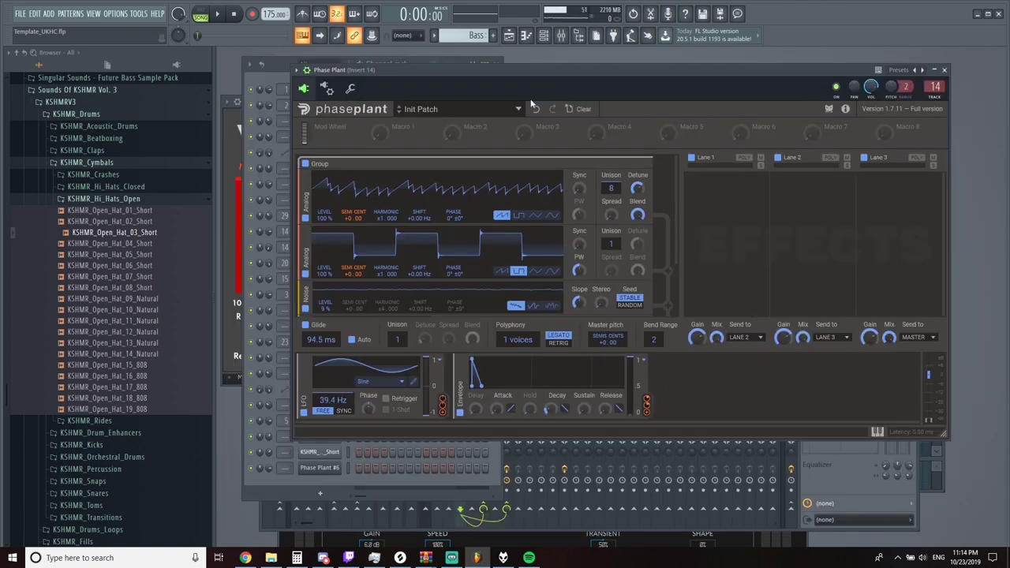
# Bring the channel list forward and raise the Phase Plant #5 bass window.
pyautogui.moveTo(501, 79); pyautogui.dragTo(536, 79)
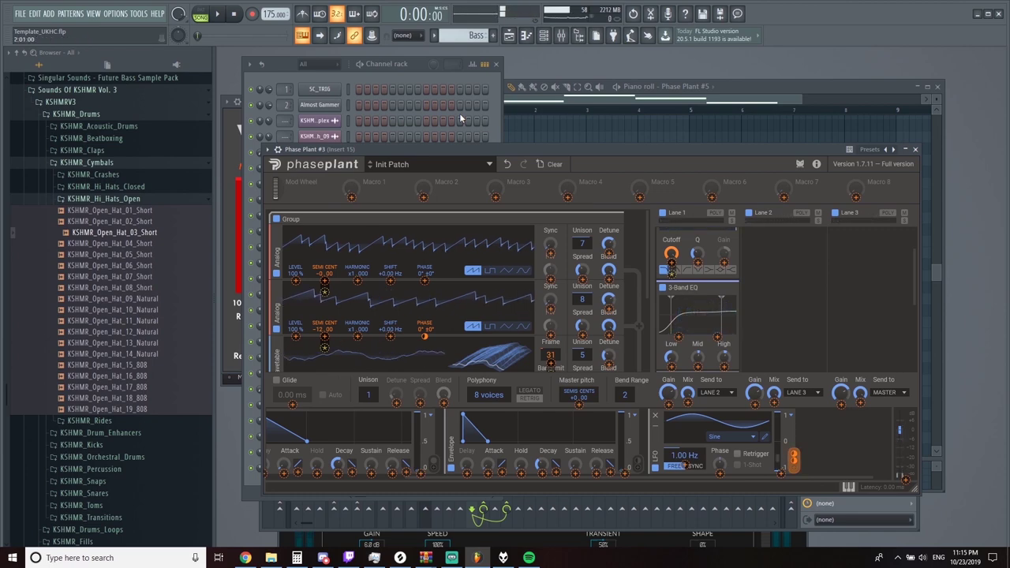
pyautogui.click(419, 71)
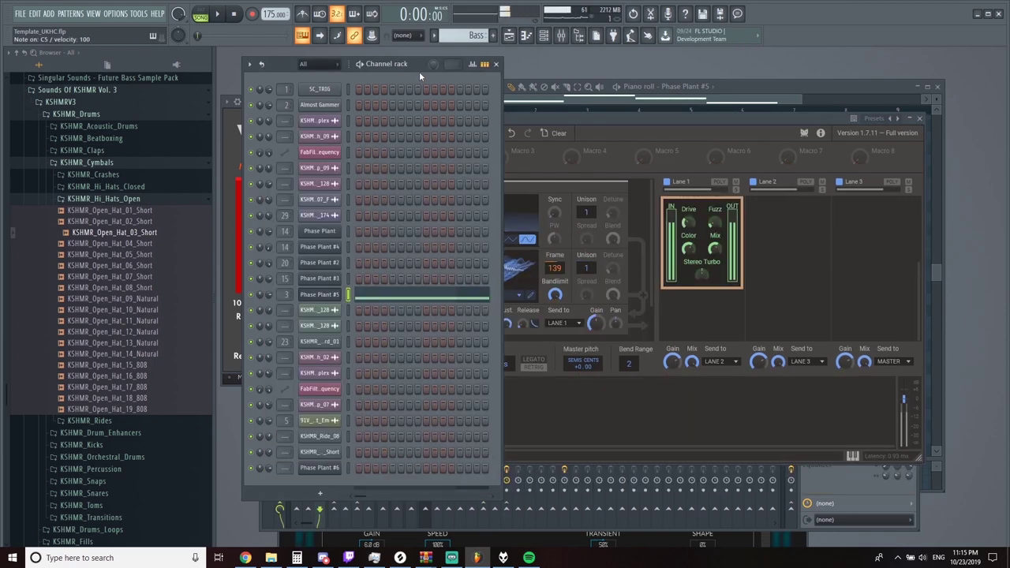
pyautogui.click(562, 116)
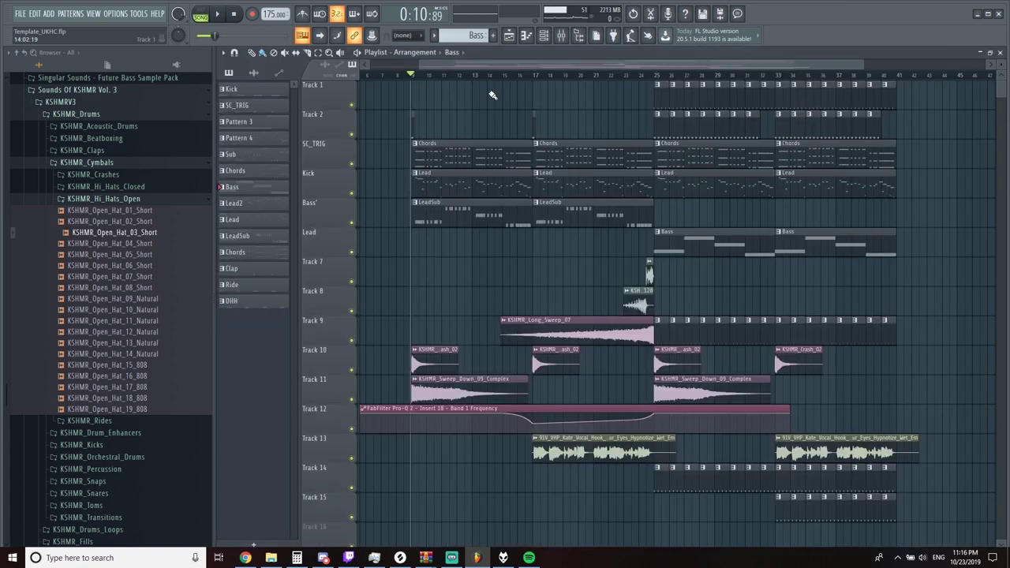
# Play the whole arrangement, then stop it and return to 0:00:00.
pyautogui.press('space')
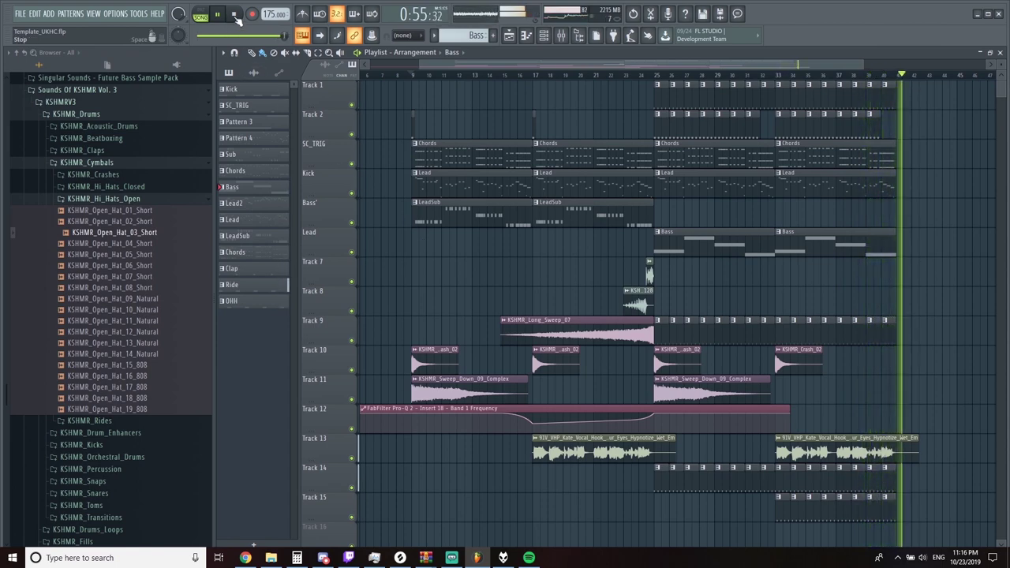
pyautogui.click(237, 17)
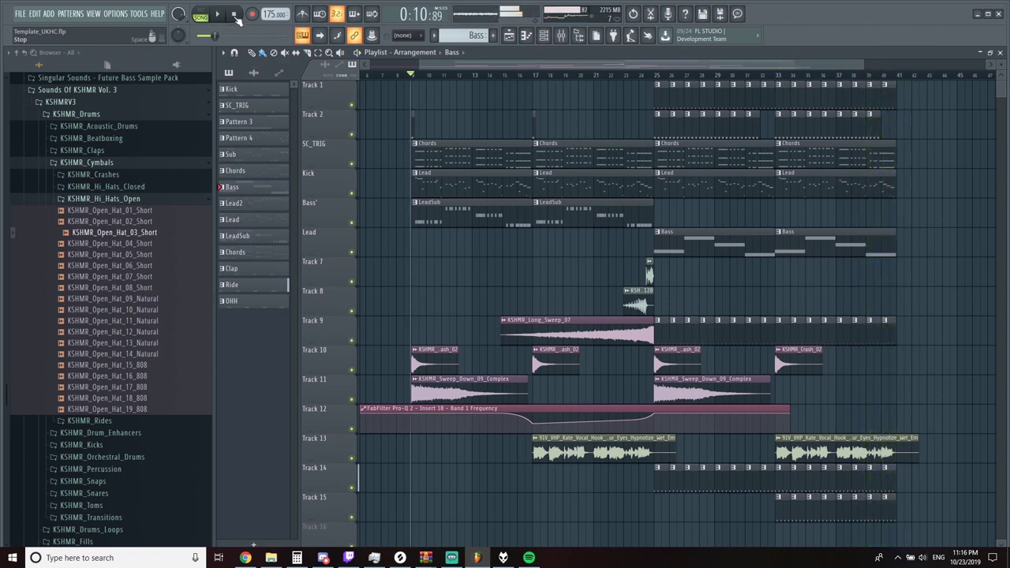
pyautogui.click(237, 17)
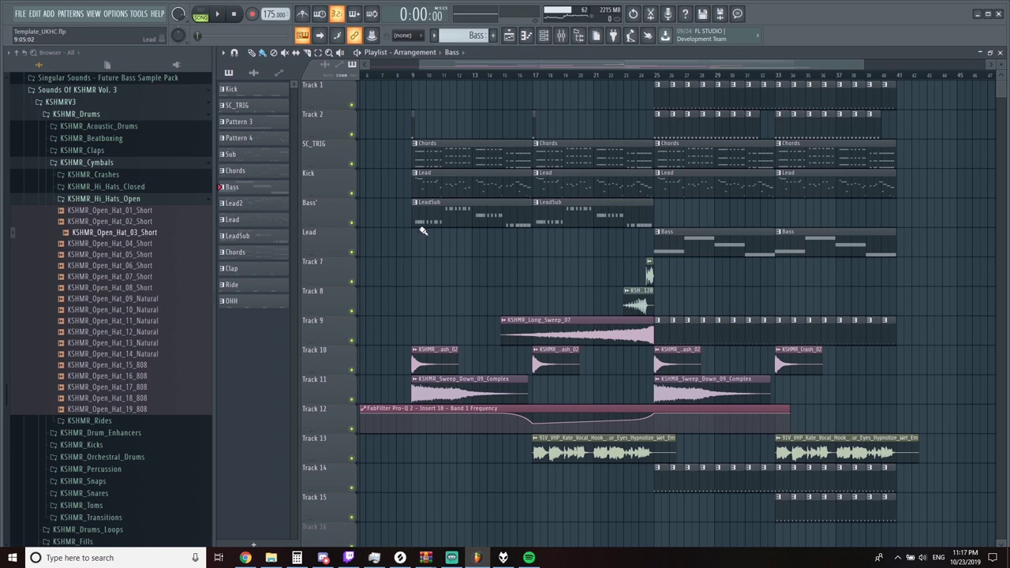
# Open the Chords pattern's notes and view its Phase Plant #3 synth.
pyautogui.doubleClick(470, 149)
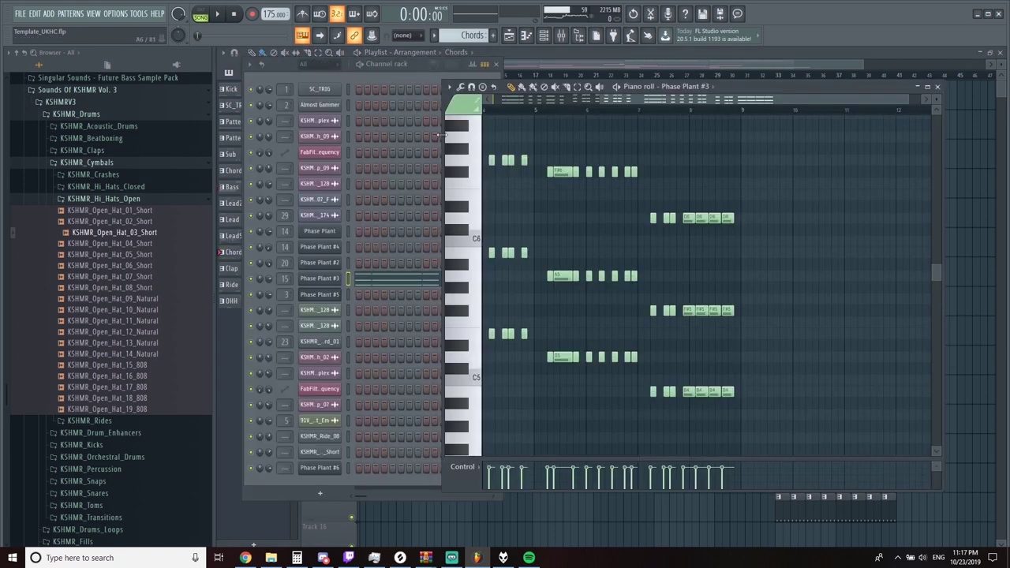
pyautogui.click(411, 77)
pyautogui.click(319, 278)
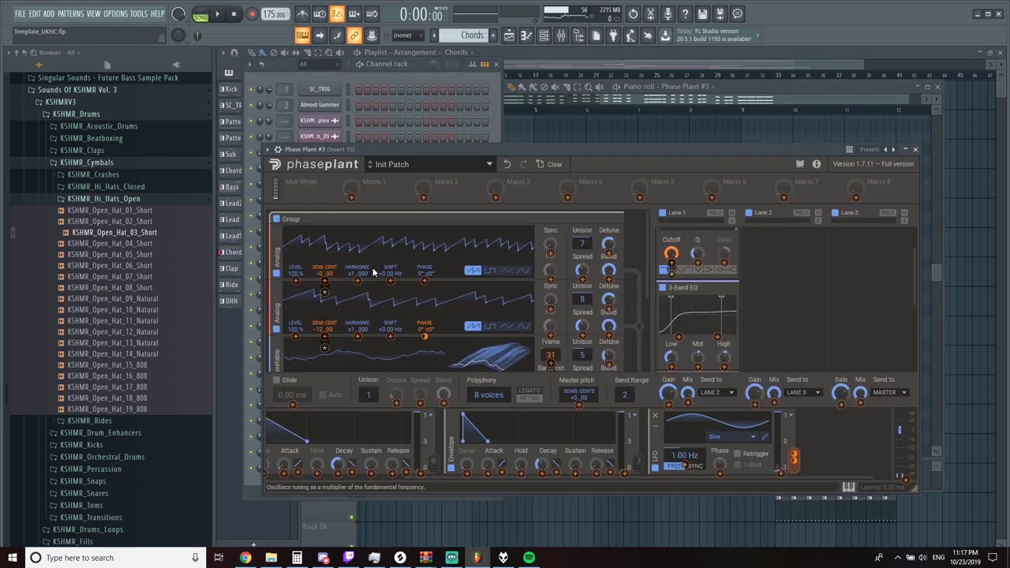
pyautogui.click(406, 79)
pyautogui.click(571, 62)
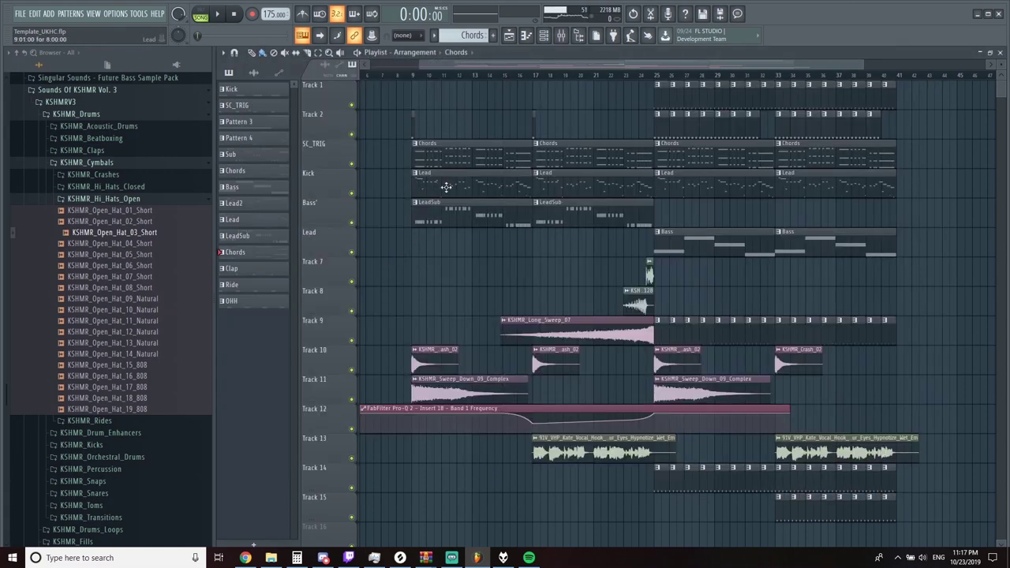
# Play the Lead pattern alone in an enlarged piano roll, then stop and close it.
pyautogui.doubleClick(454, 181)
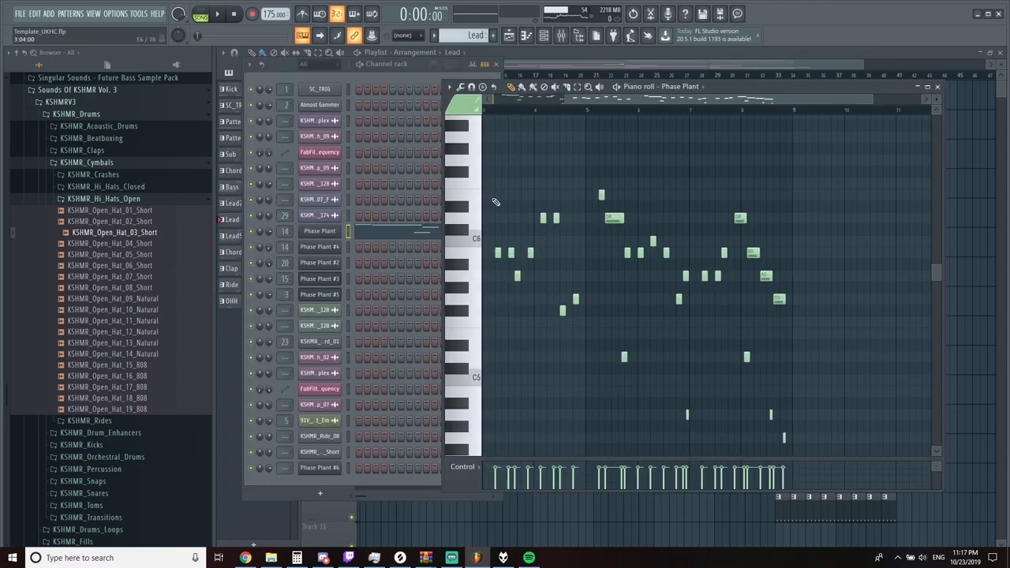
pyautogui.click(606, 72)
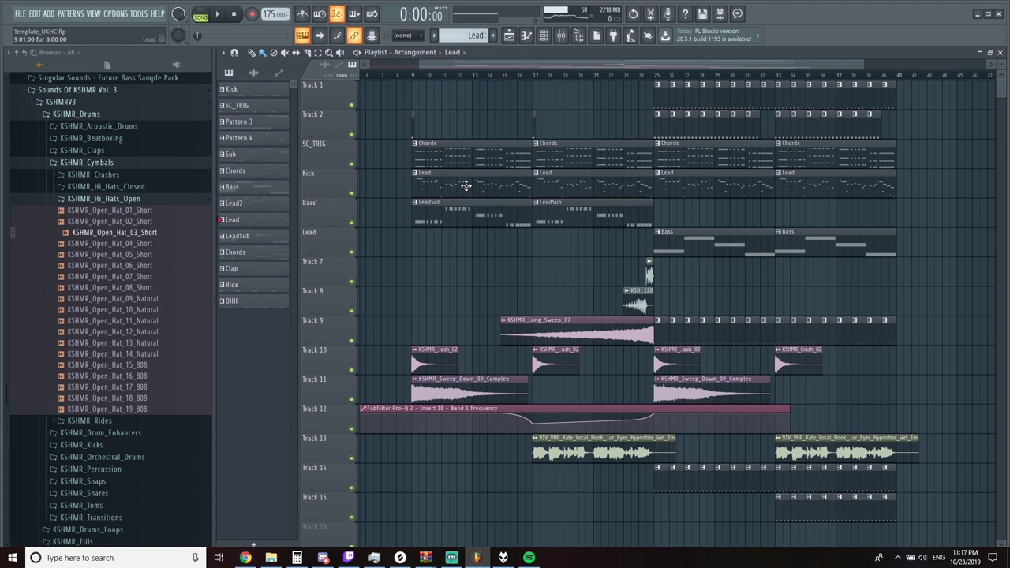
pyautogui.doubleClick(466, 185)
pyautogui.click(201, 13)
pyautogui.click(217, 13)
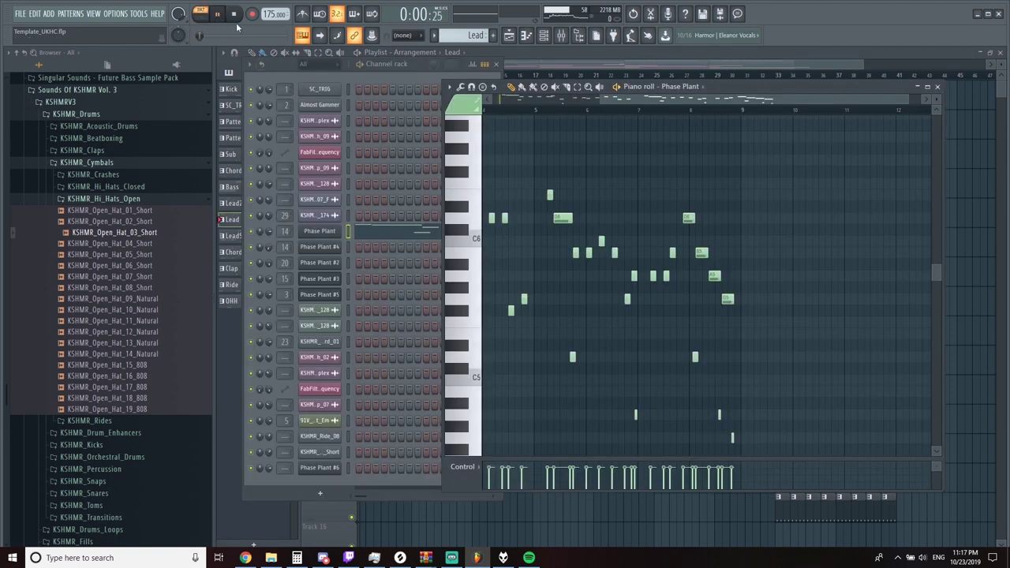
pyautogui.moveTo(618, 101); pyautogui.dragTo(503, 96)
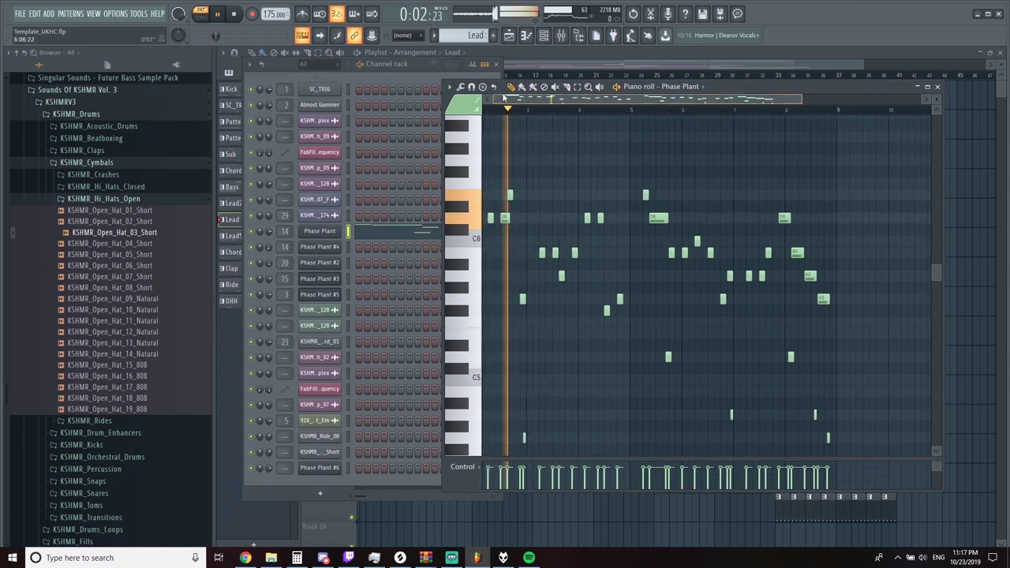
pyautogui.click(927, 87)
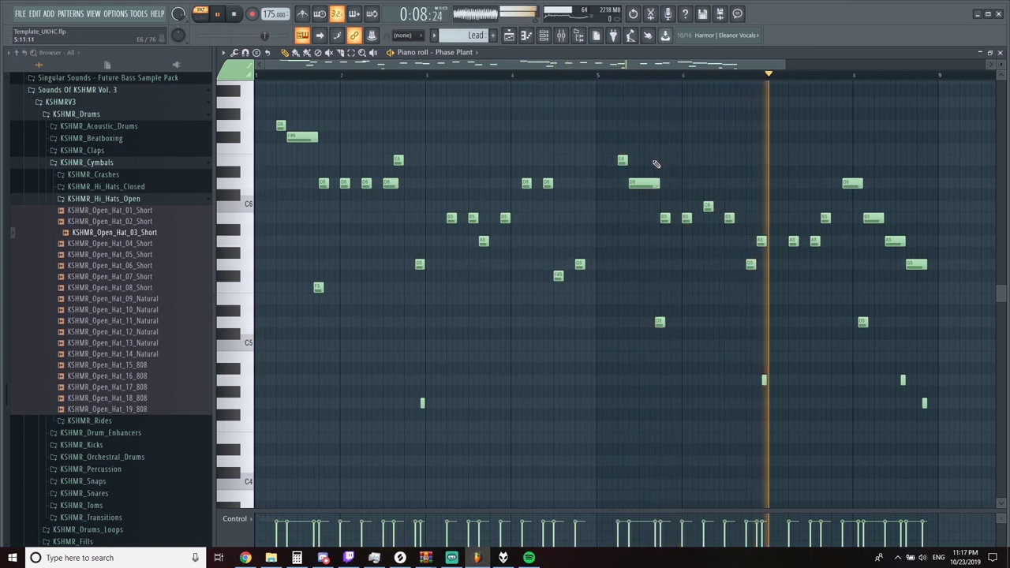
pyautogui.click(999, 52)
pyautogui.click(234, 14)
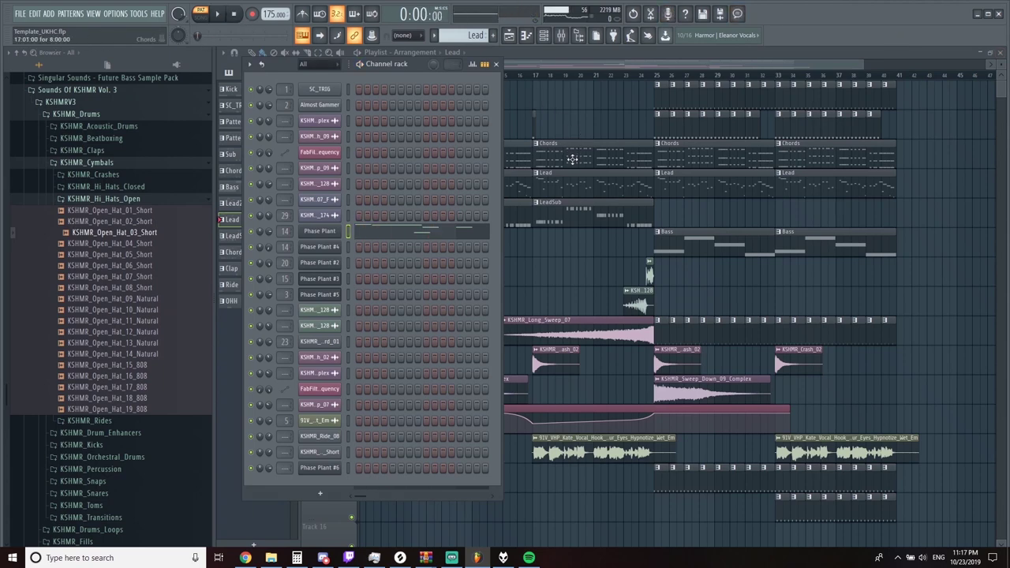
# Play through the Chords pattern's notes, then stop and close its editor.
pyautogui.doubleClick(572, 159)
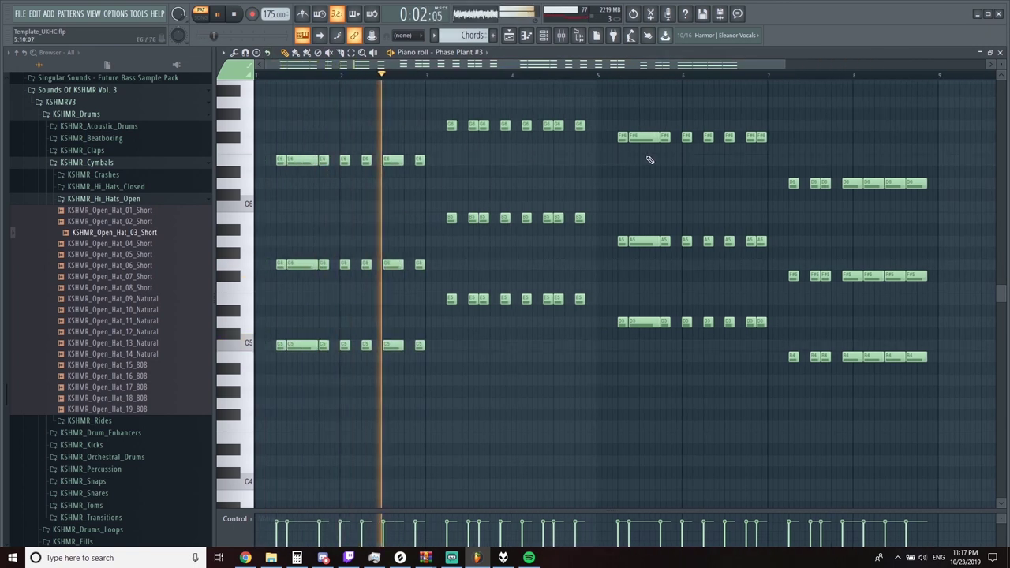
pyautogui.scroll(2, 643, 162)
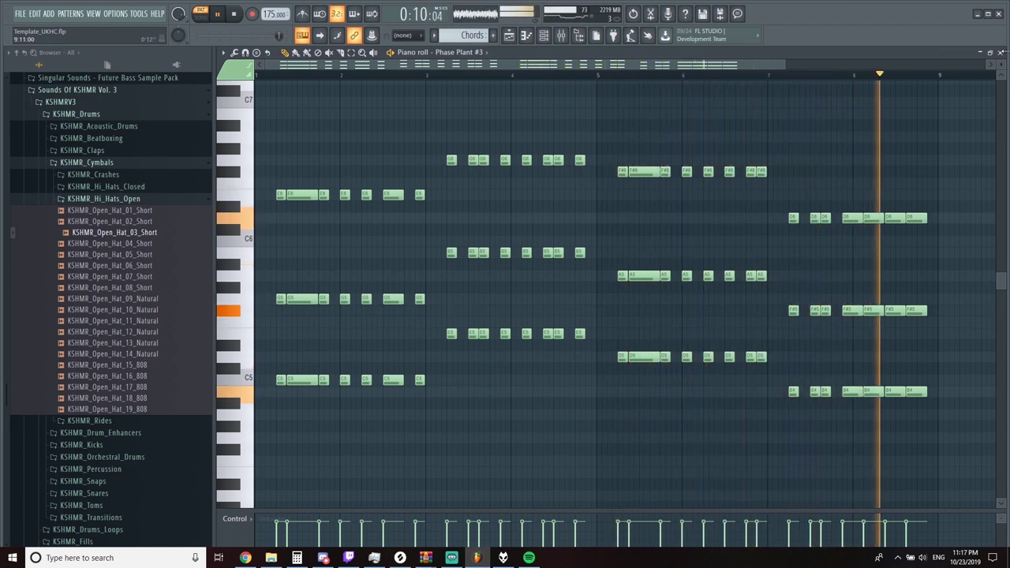
pyautogui.press('space')
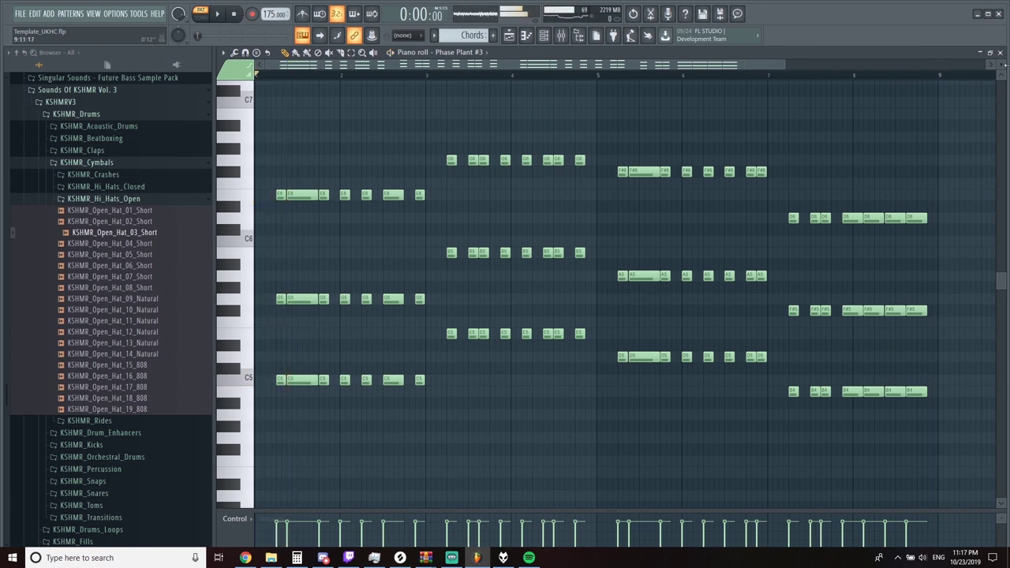
pyautogui.click(1000, 52)
# Play the LeadSub pattern, then open and play the Bass pattern on Phase Plant #5.
pyautogui.doubleClick(584, 210)
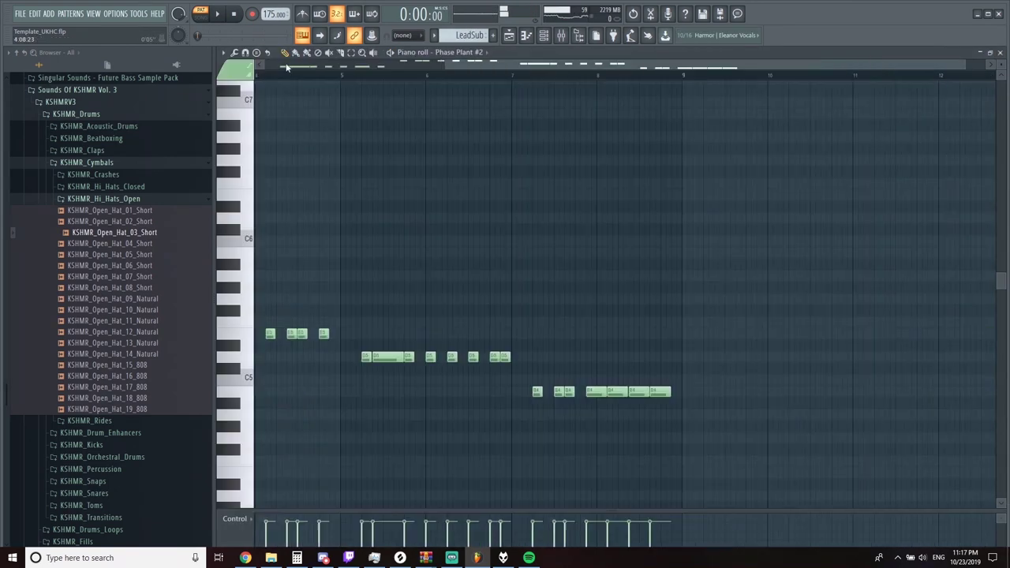
pyautogui.click(217, 13)
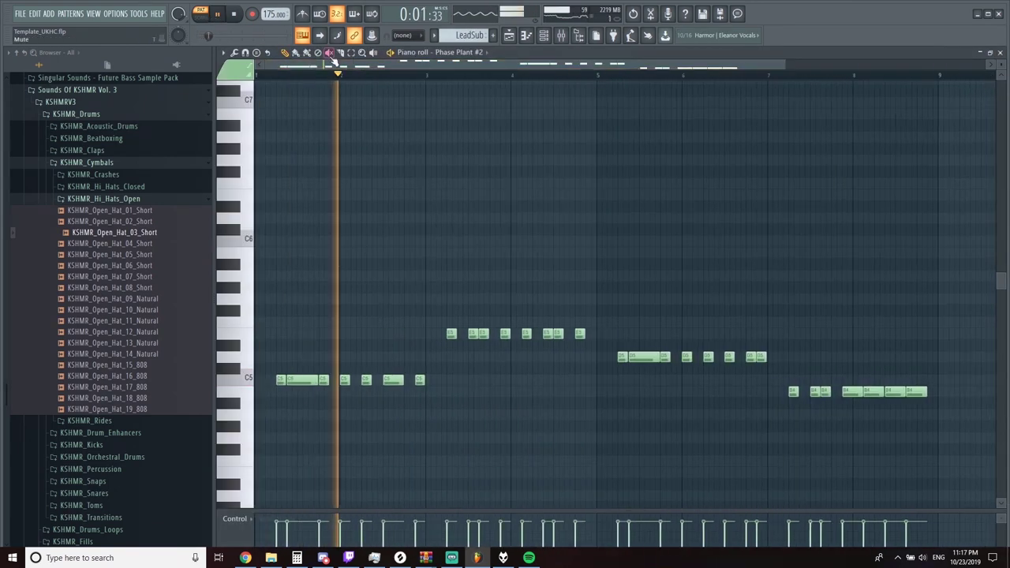
pyautogui.click(1000, 52)
pyautogui.press('space')
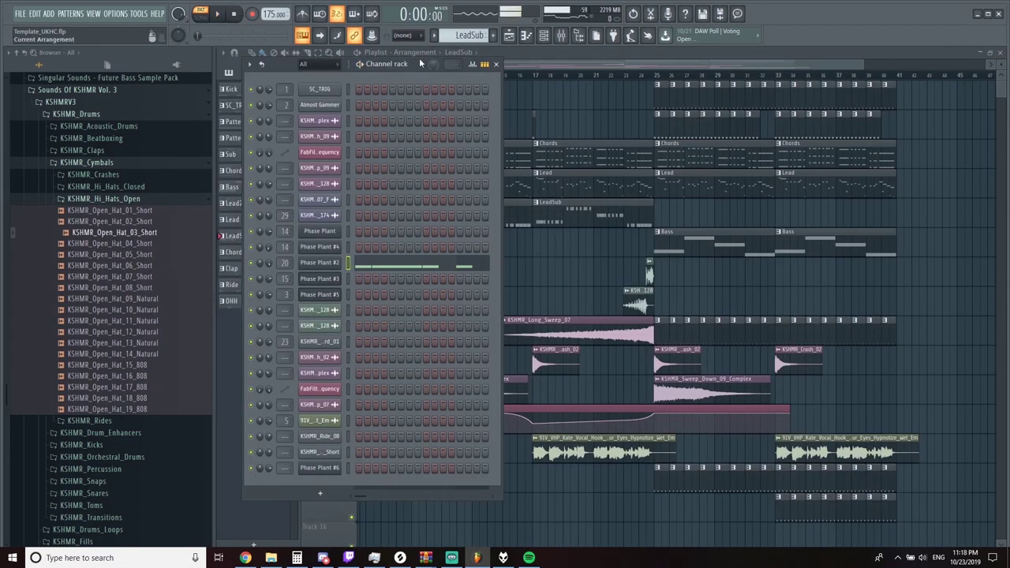
pyautogui.doubleClick(684, 247)
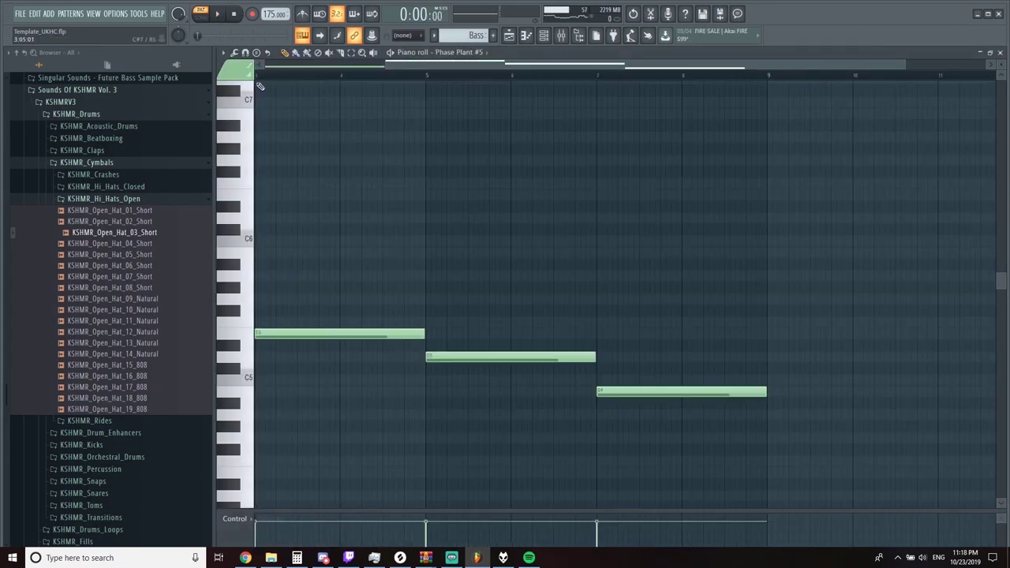
pyautogui.press('space')
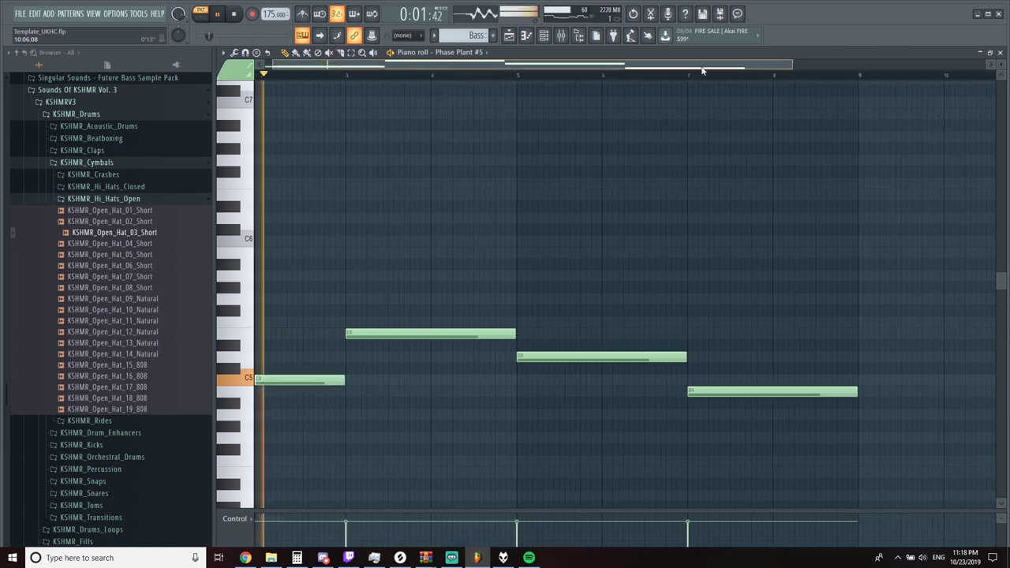